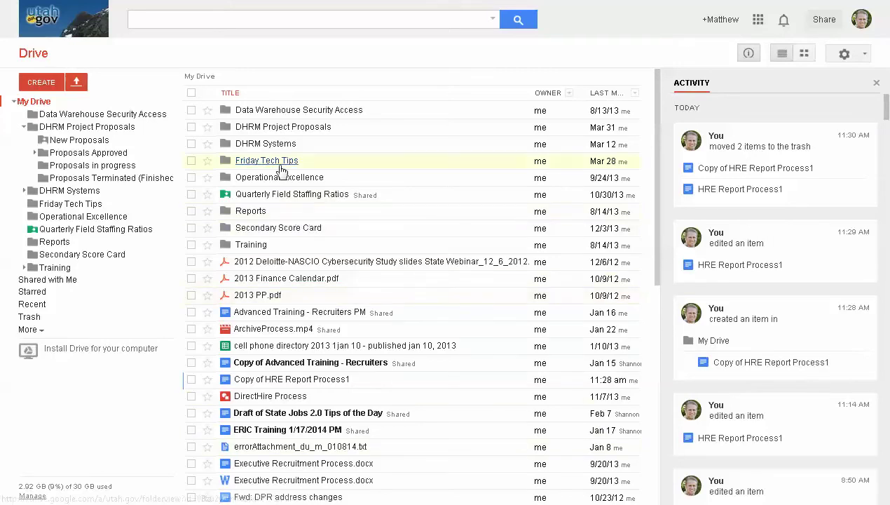
Search Drive for "hre repo" and open the HRE Report Process1 document
left_click(210, 20)
type("hre")
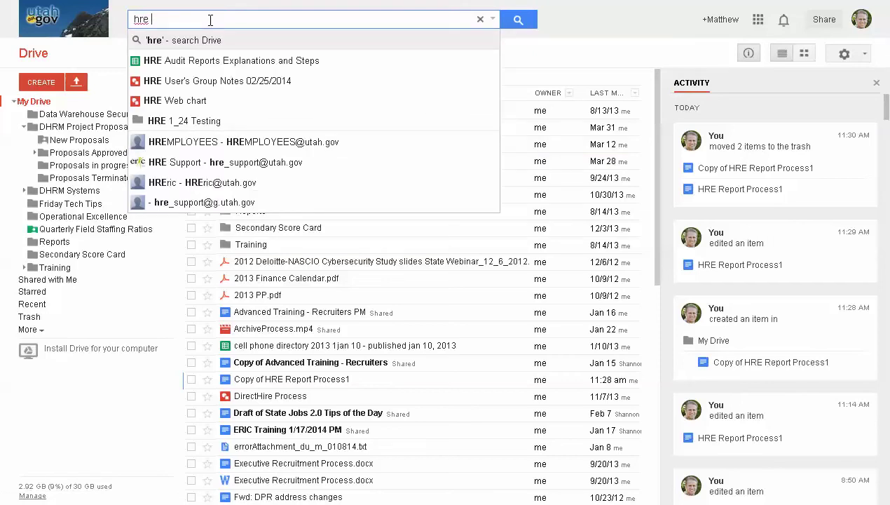
type(" repo")
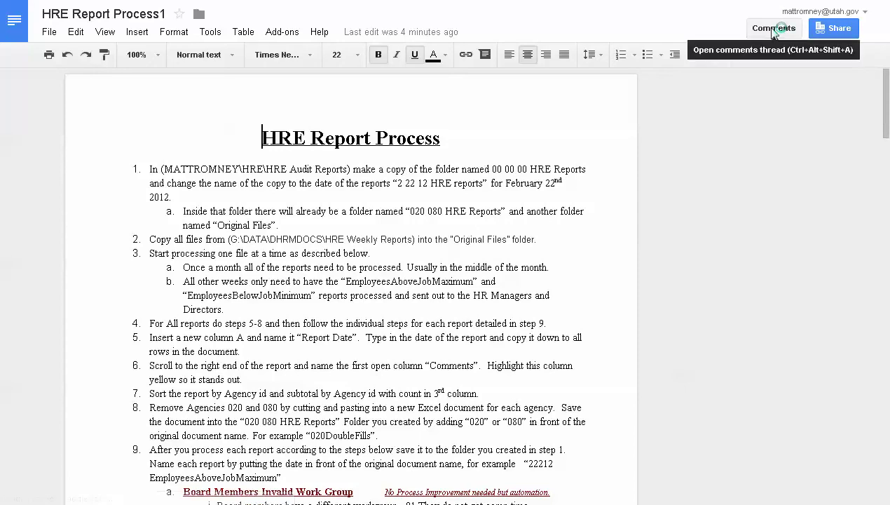
View the document's comments thread with its resolved comments, and return to the document text
left_click(774, 31)
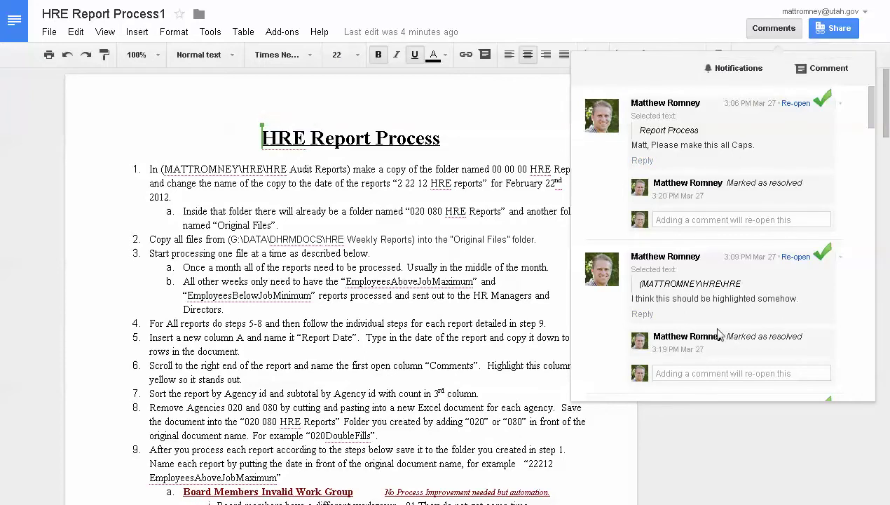
left_click(453, 229)
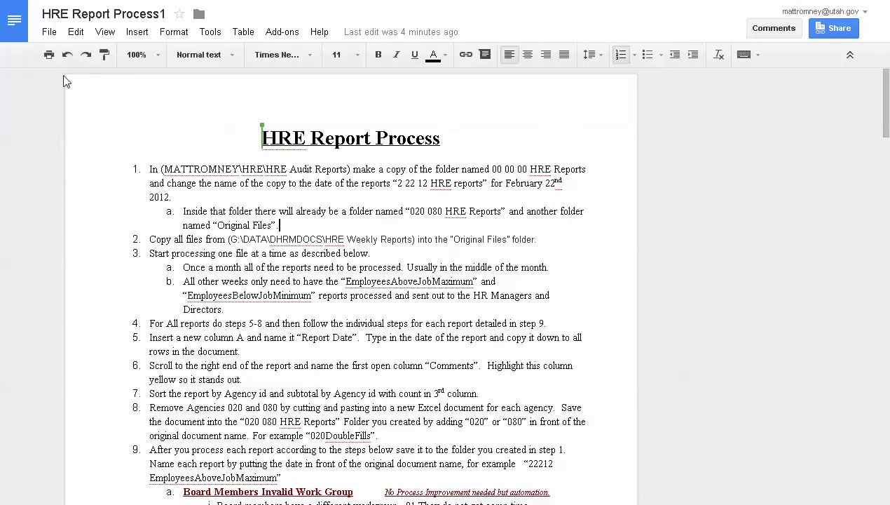
Open the document's revision history and display the August 14, 1:37 PM revision
left_click(49, 33)
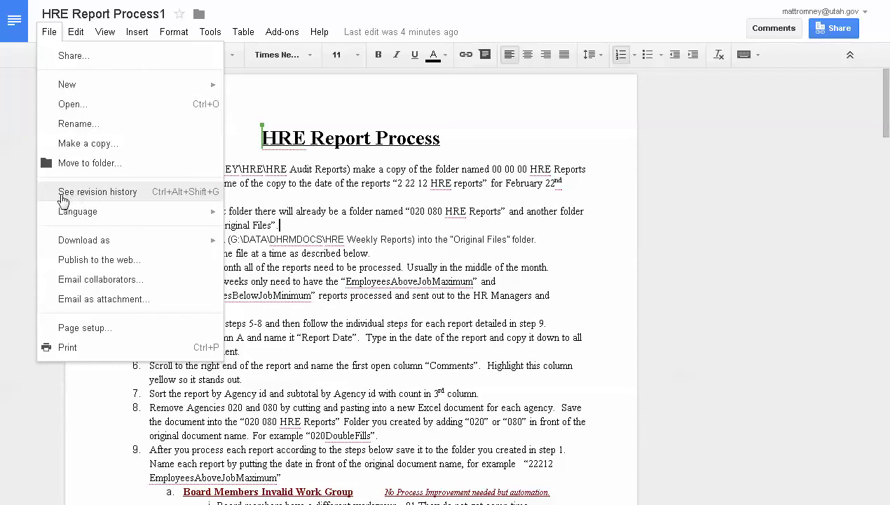
left_click(112, 198)
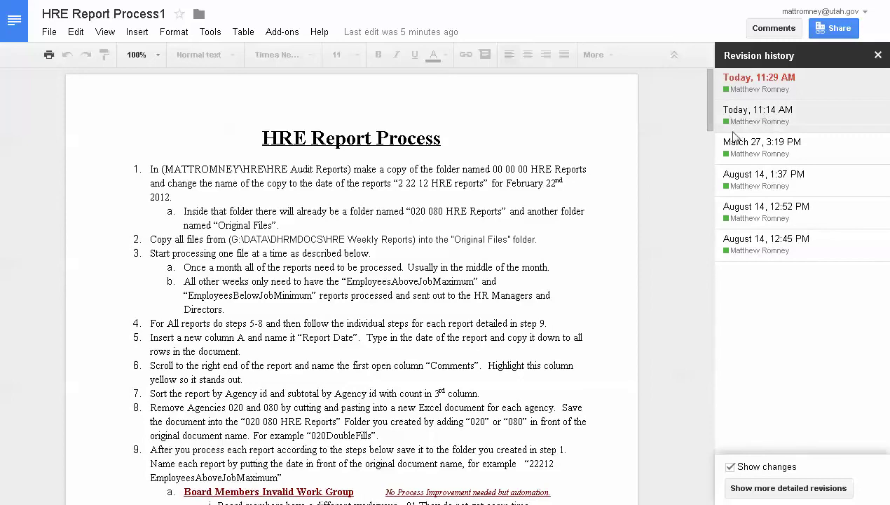
left_click(734, 181)
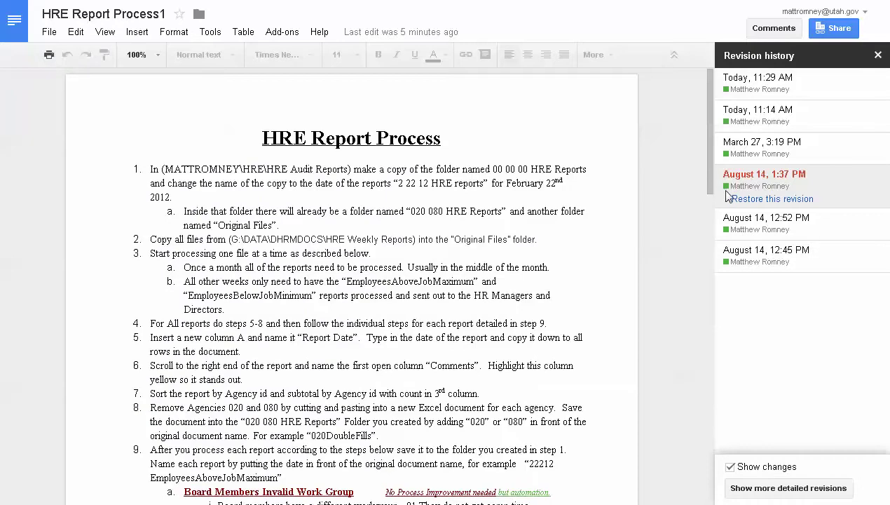
Examine the marked insertions and strikethroughs throughout the displayed August 14, 1:37 PM revision
scroll(601, 252, "down", 5)
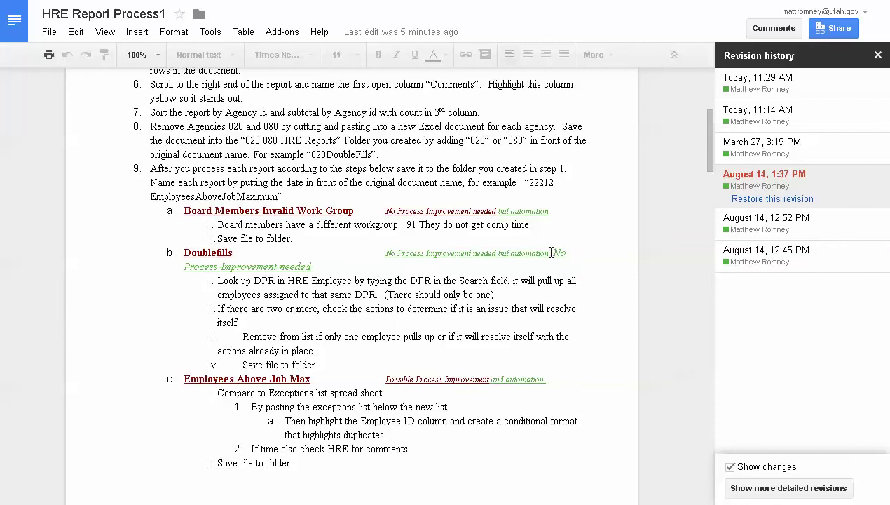
scroll(395, 386, "down", 5)
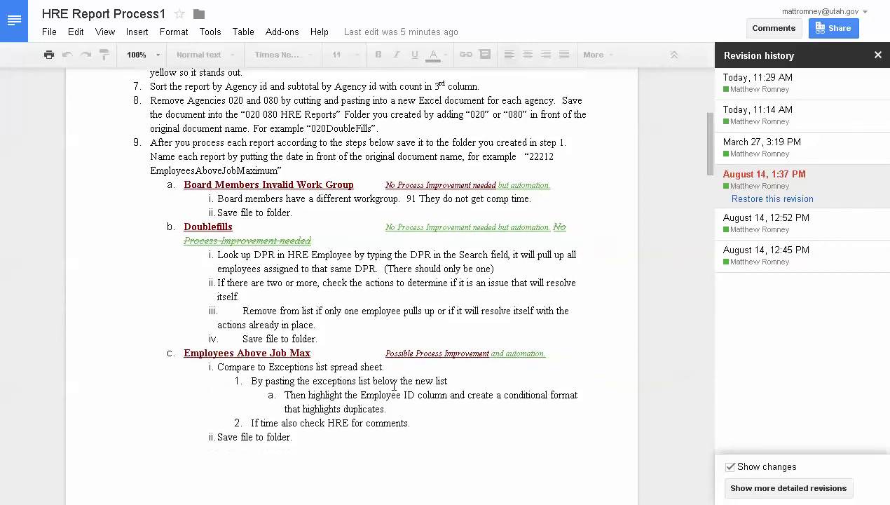
scroll(392, 382, "down", 6)
scroll(392, 384, "down", 3)
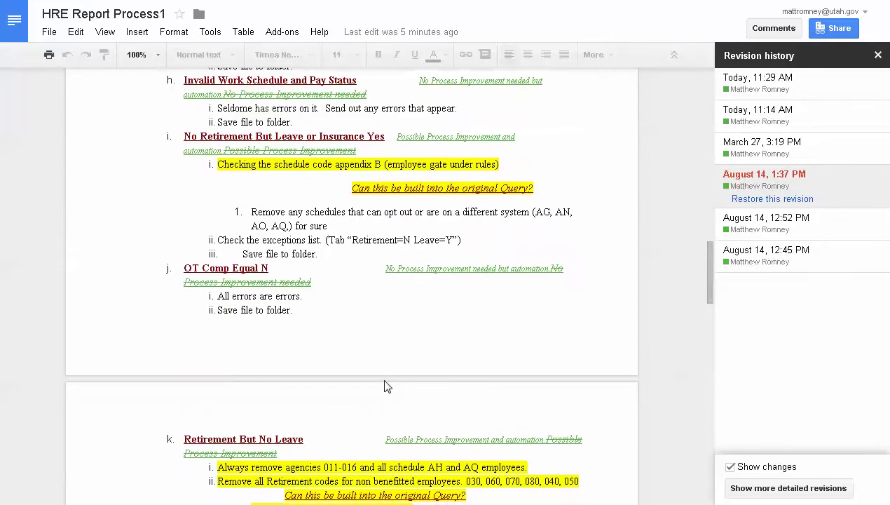
scroll(347, 311, "down", 7)
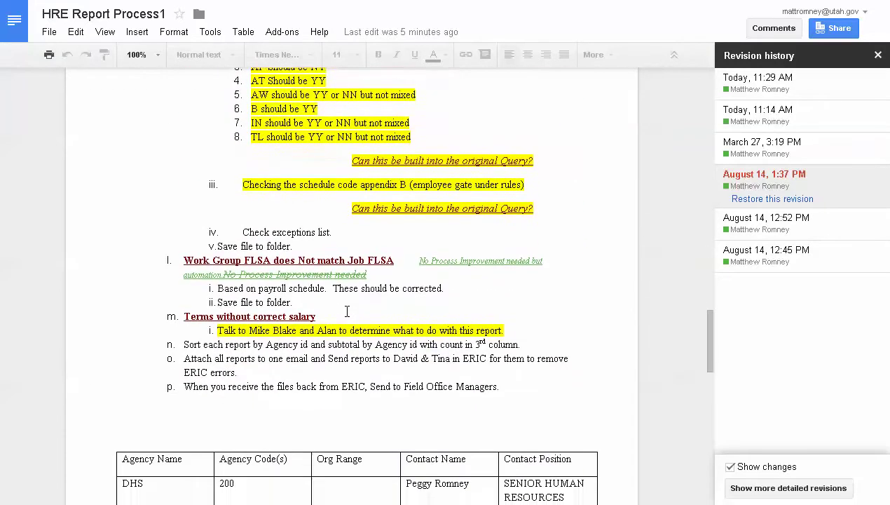
scroll(347, 311, "down", 4)
scroll(345, 310, "up", 4)
scroll(346, 310, "up", 11)
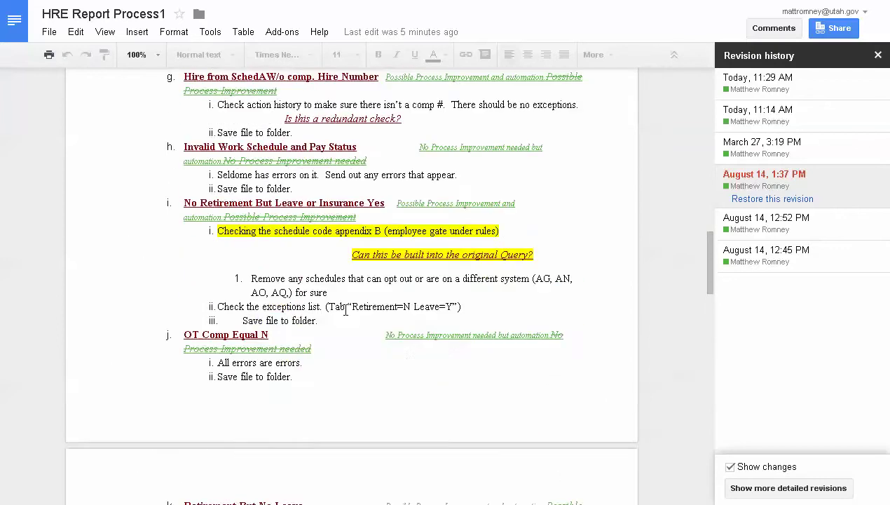
scroll(654, 196, "up", 1)
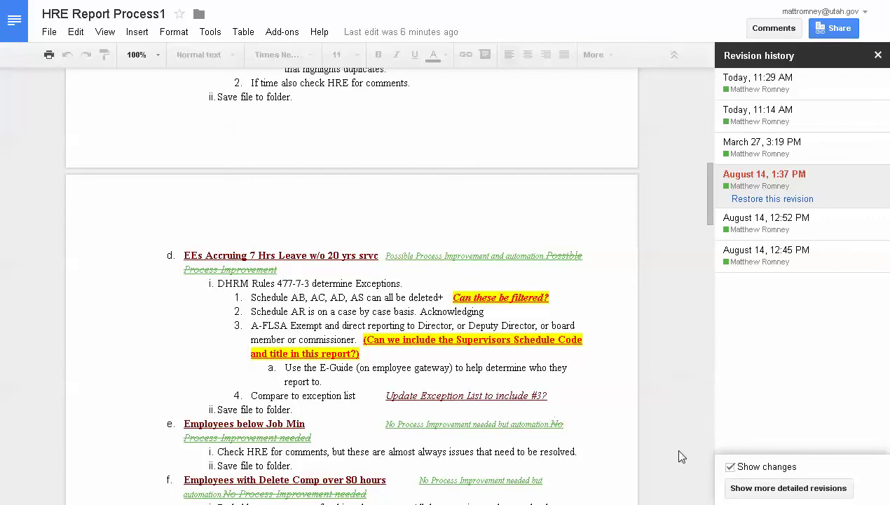
Expand the history to more detailed revisions and review the changes in the August 14, 1:29 PM revision
left_click(771, 495)
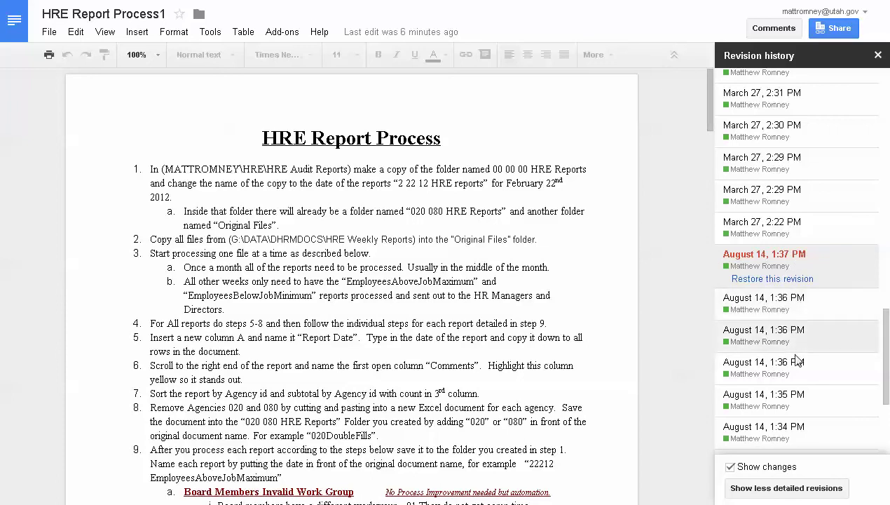
scroll(792, 379, "down", 5)
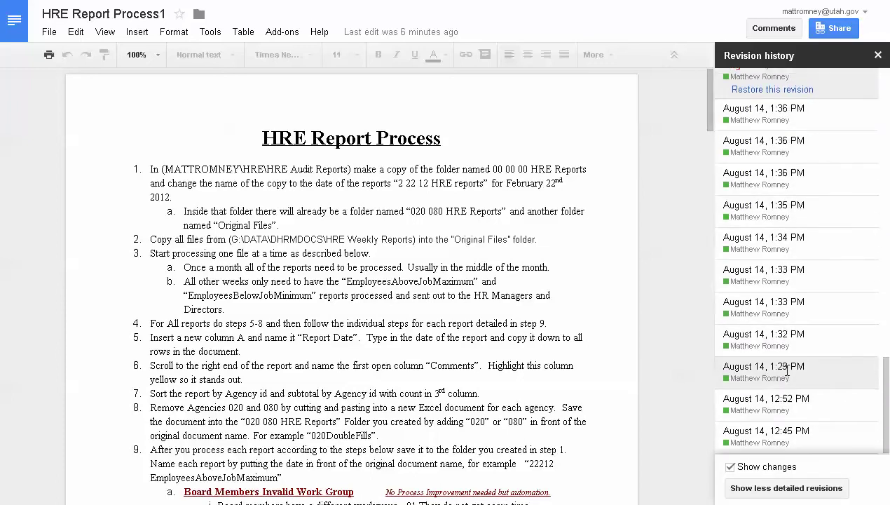
left_click(746, 372)
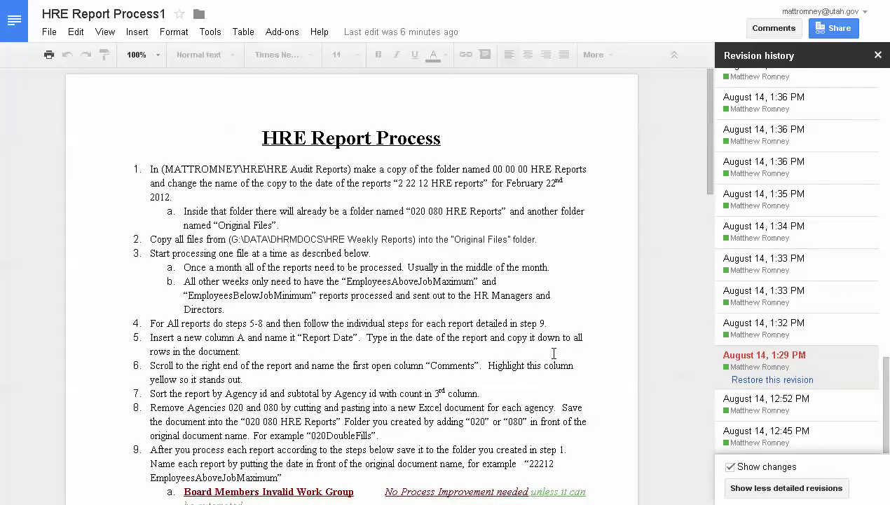
scroll(554, 358, "down", 5)
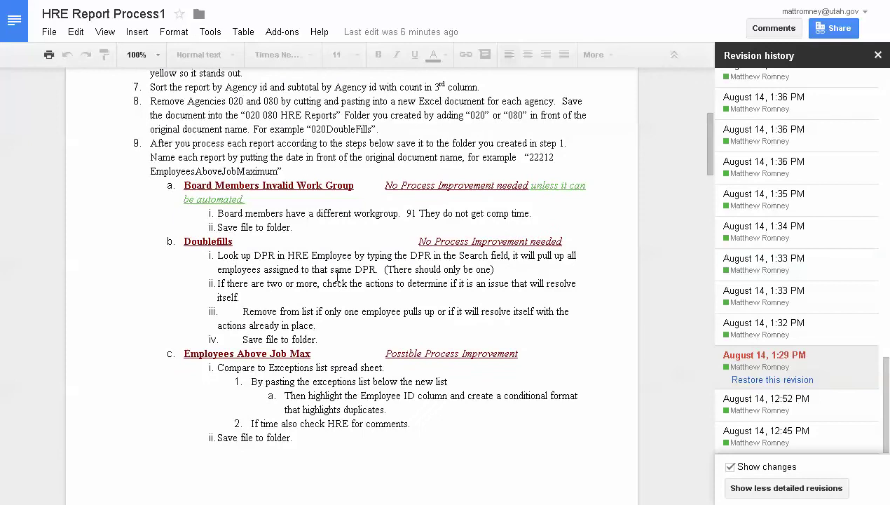
scroll(343, 300, "down", 8)
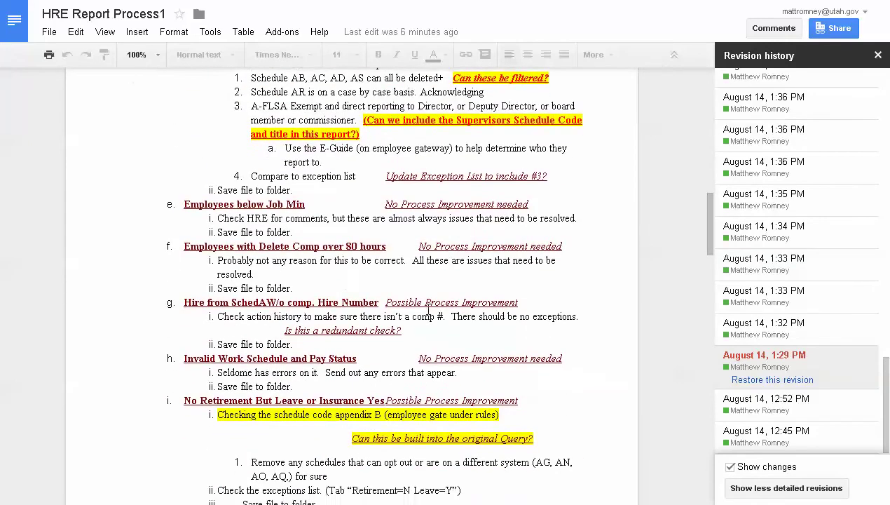
scroll(427, 308, "up", 7)
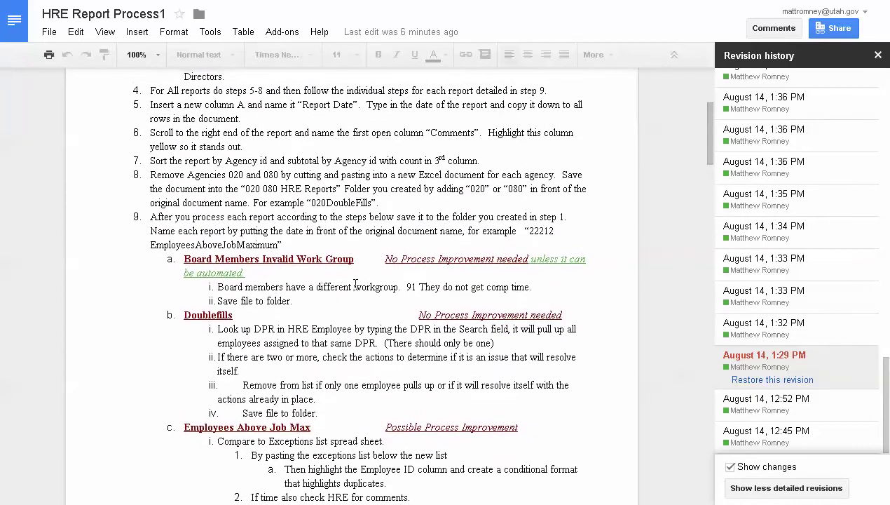
Display the August 14, 12:52 PM revision and look through the whole document for marked changes
left_click(758, 405)
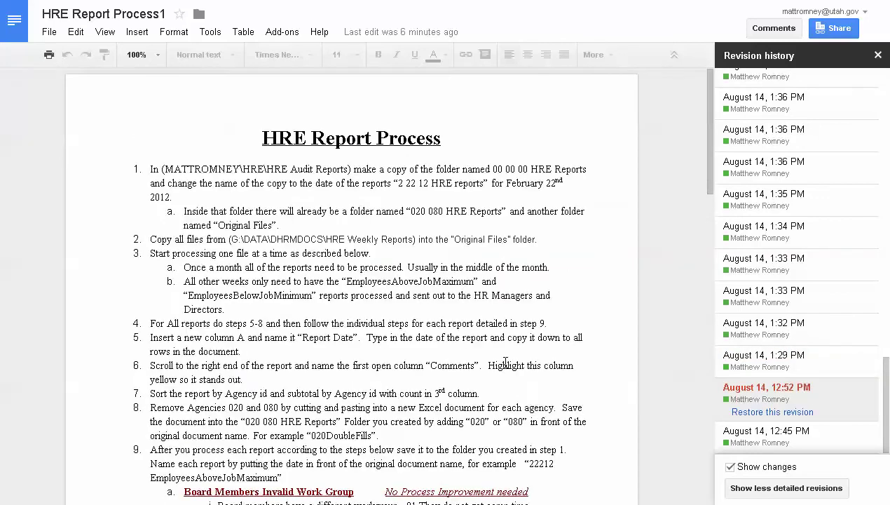
scroll(505, 362, "down", 8)
scroll(505, 361, "down", 15)
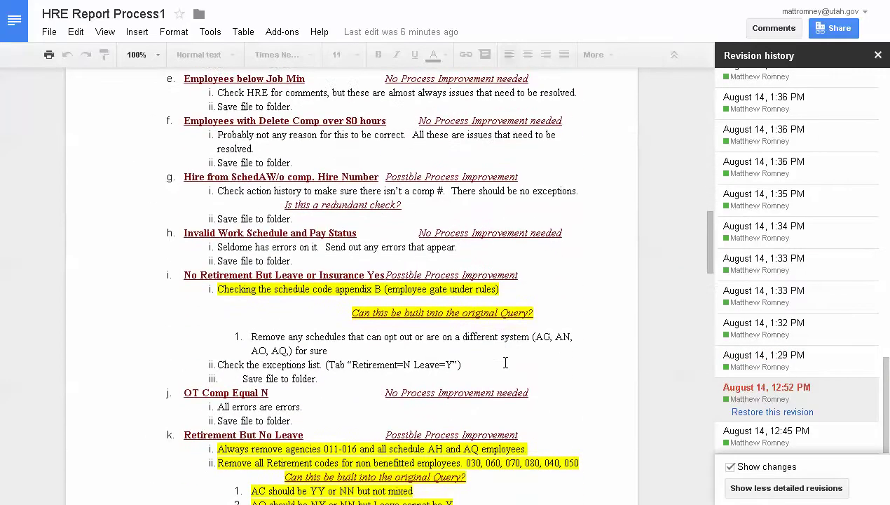
scroll(506, 363, "down", 5)
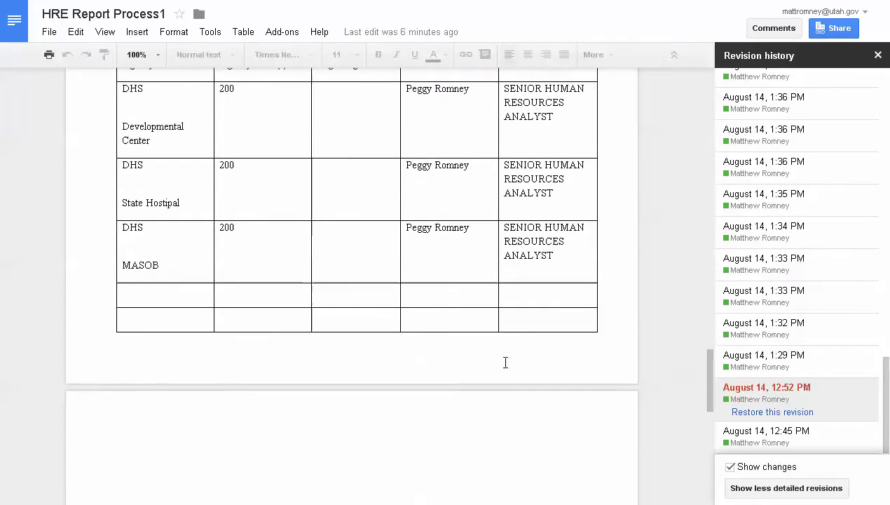
scroll(506, 363, "up", 8)
scroll(505, 363, "up", 15)
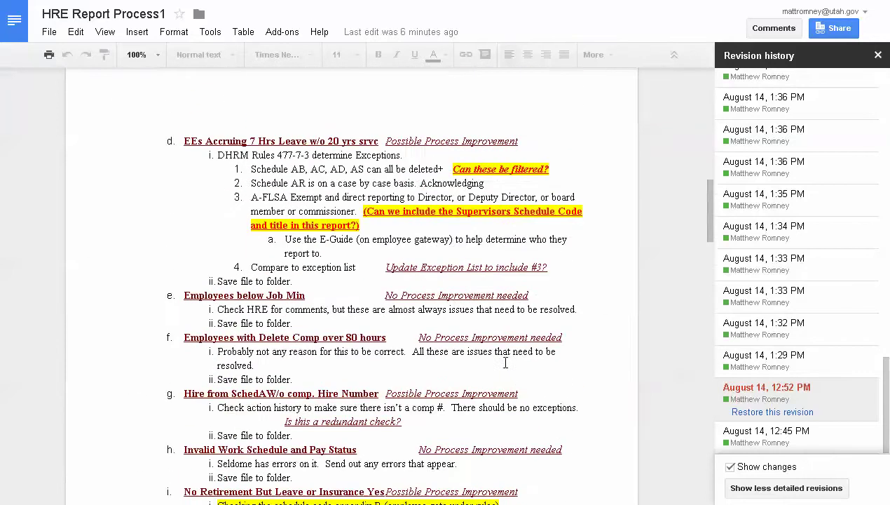
scroll(505, 362, "up", 3)
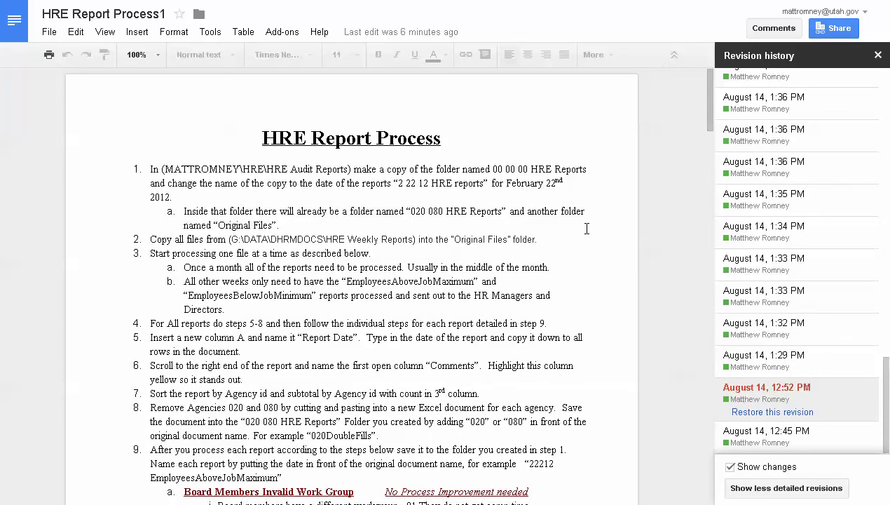
Display the August 14, 1:35 PM revision, and review the March 27, 2:39 PM revision throughout the document
left_click(755, 200)
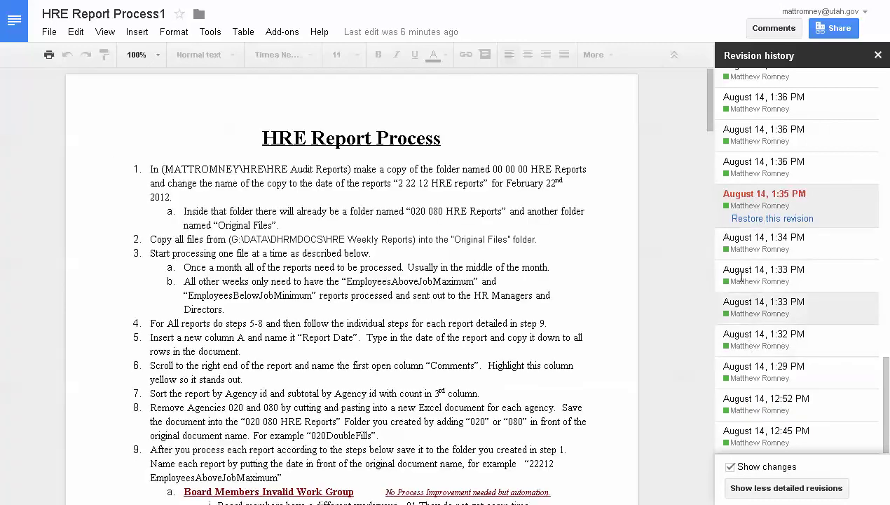
scroll(749, 281, "up", 5)
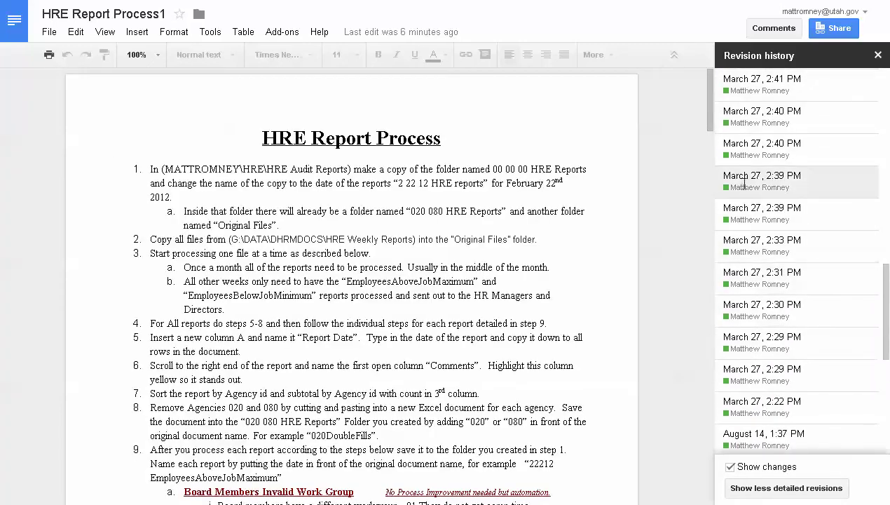
left_click(745, 189)
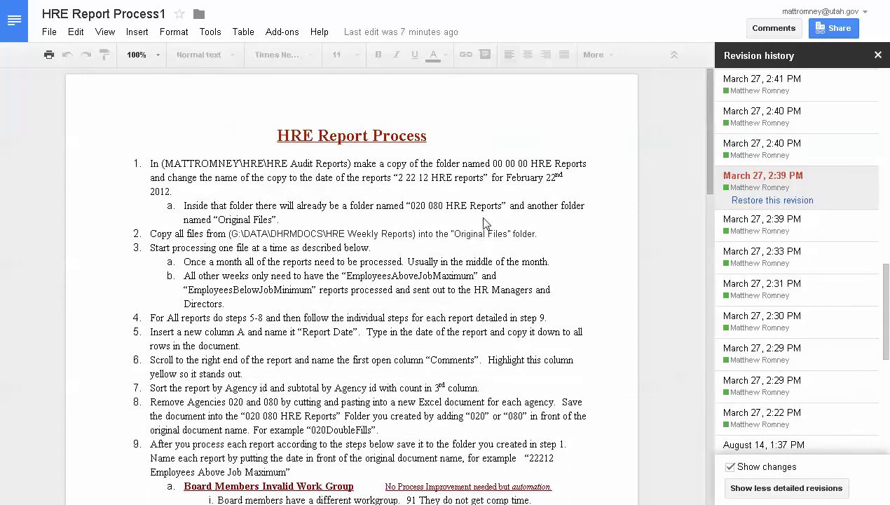
scroll(481, 221, "down", 10)
scroll(481, 221, "down", 5)
scroll(479, 220, "down", 2)
scroll(479, 220, "up", 15)
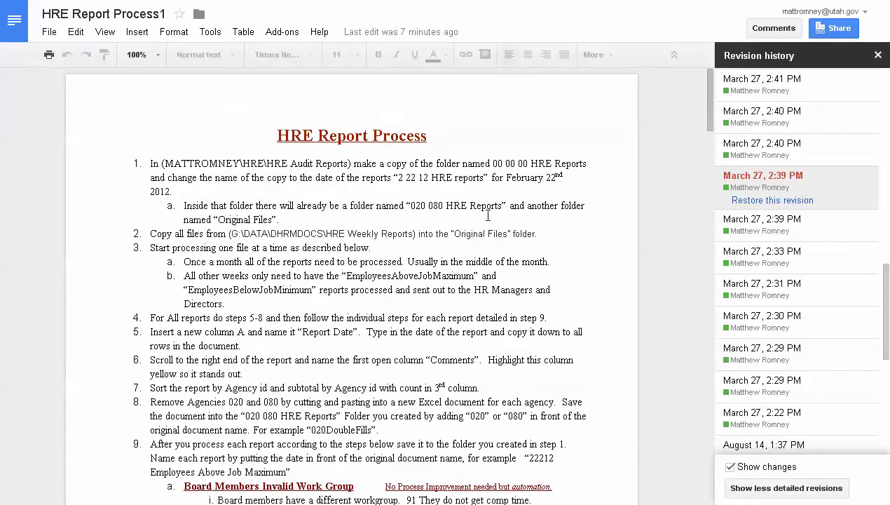
Display the most recent of the March 27, 2:58 PM revisions and check its formatting and text
scroll(753, 163, "up", 5)
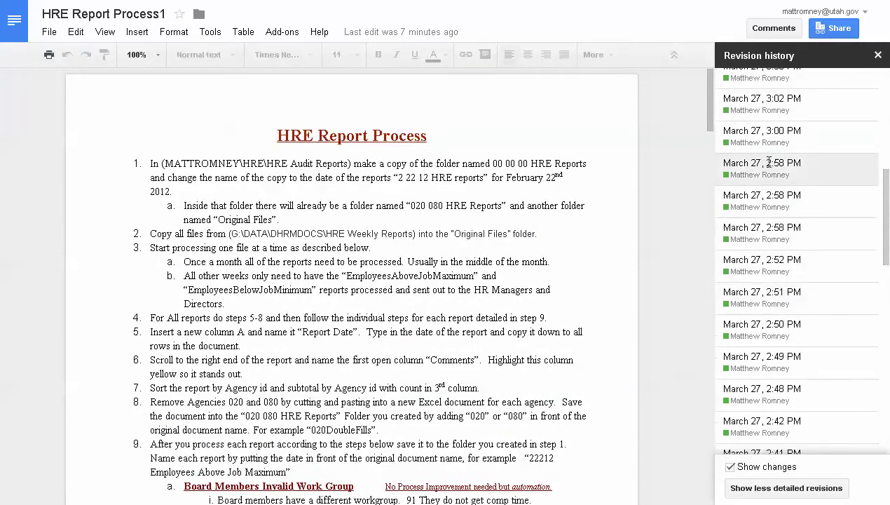
left_click(767, 166)
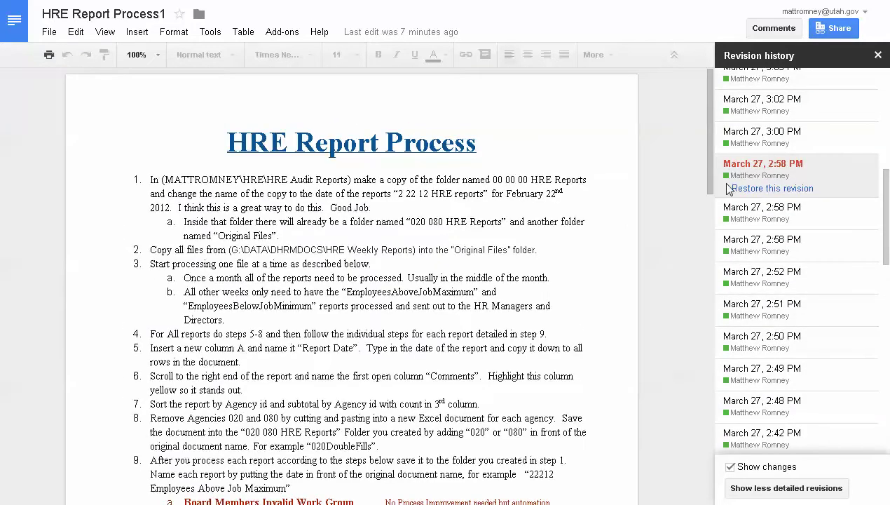
scroll(631, 220, "down", 2)
scroll(631, 221, "down", 5)
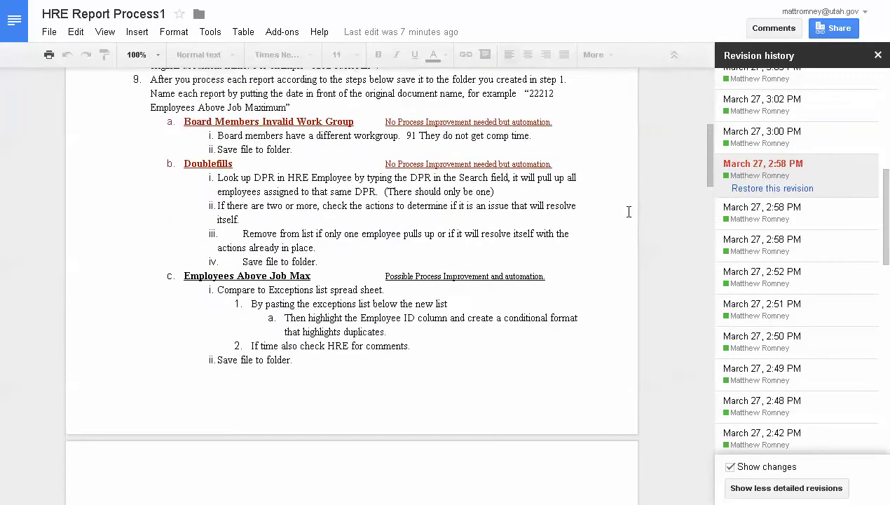
scroll(628, 211, "up", 4)
scroll(628, 211, "up", 3)
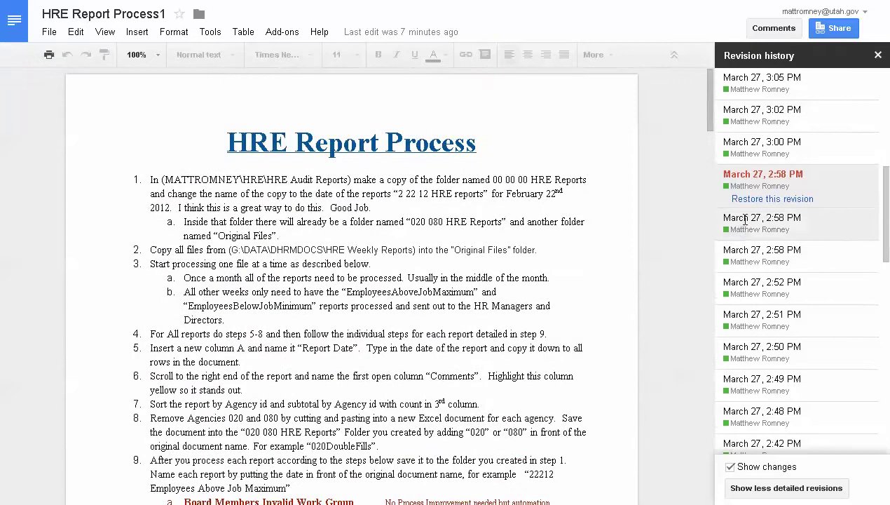
Compare the two earlier March 27, 2:58 PM revisions, leaving the earliest one displayed
left_click(725, 214)
scroll(636, 254, "down", 5)
left_click(737, 267)
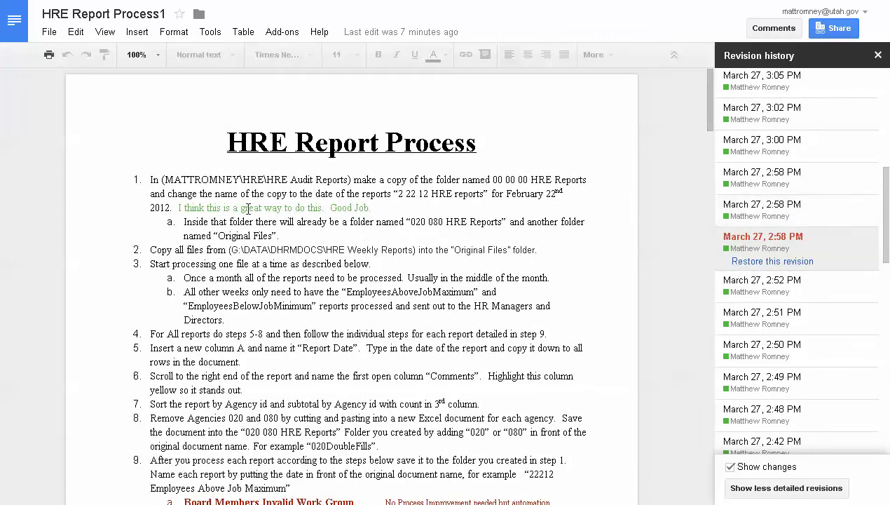
left_click(772, 215)
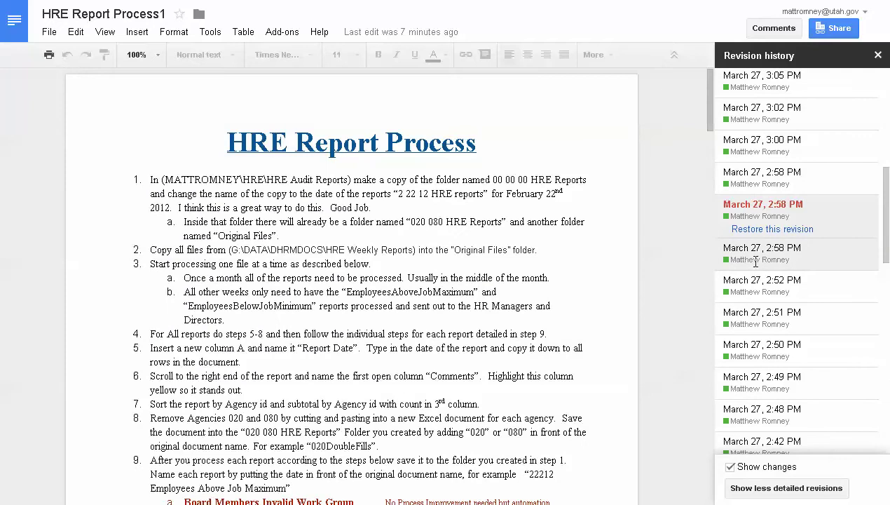
left_click(757, 266)
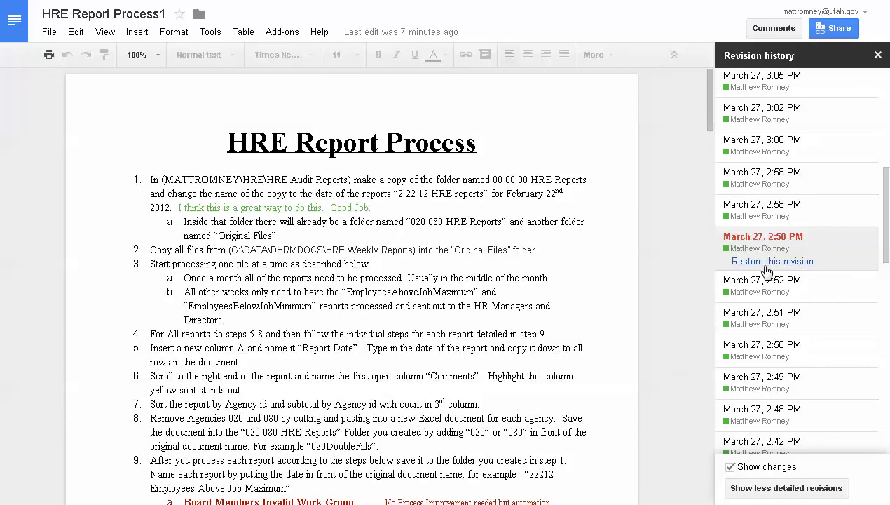
Compare today's 11:14 AM revision with the March 27, 3:19 PM one, leaving today's 11:29 AM revision displayed
scroll(766, 270, "up", 6)
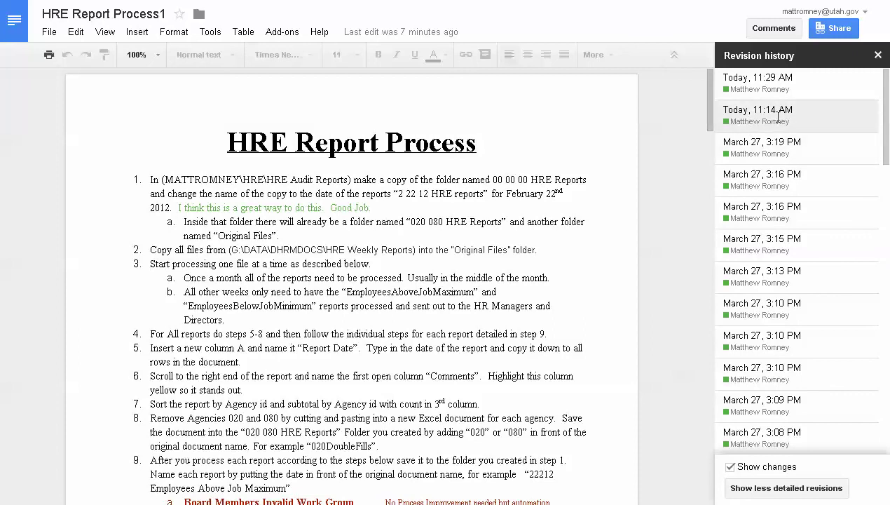
left_click(778, 117)
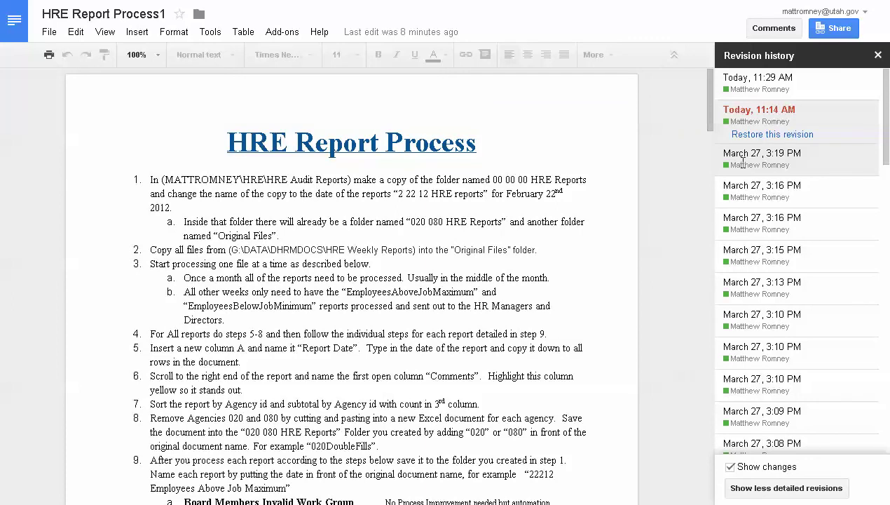
left_click(744, 166)
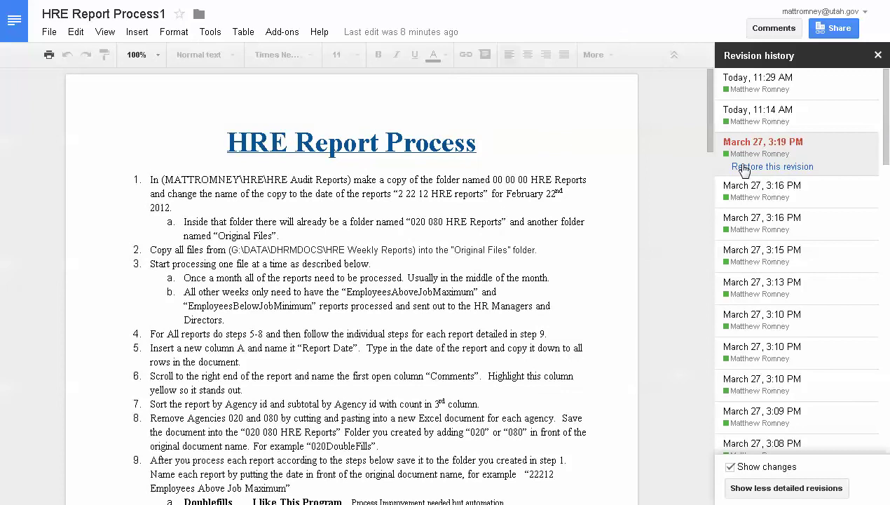
left_click(749, 120)
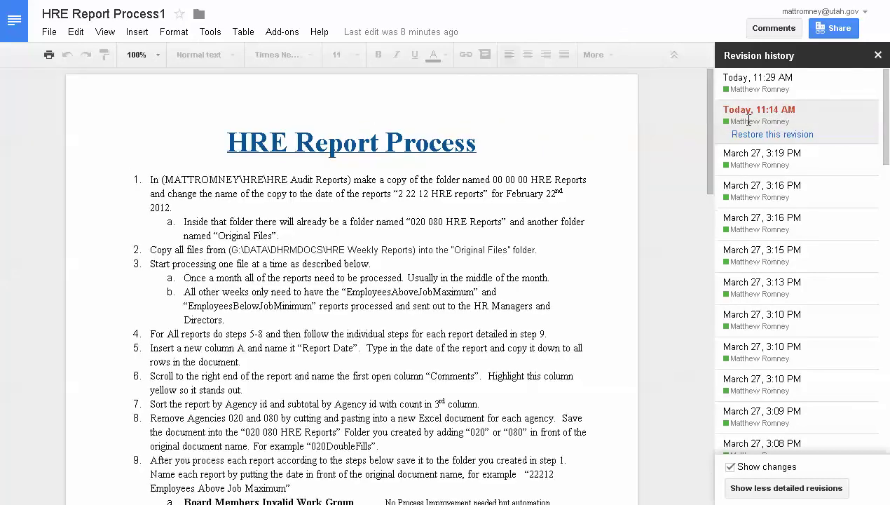
left_click(746, 89)
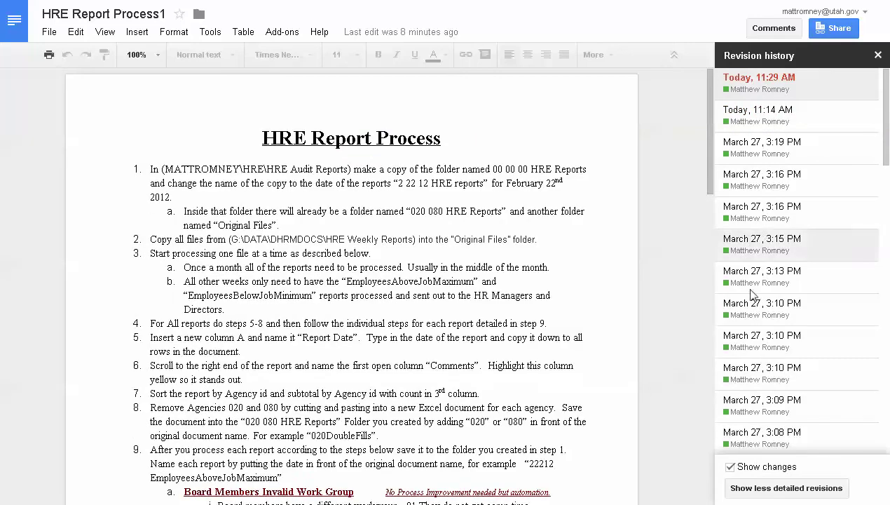
Review both March 27, 2:29 PM revisions, then display the March 27, 2:22 PM revision
scroll(749, 342, "down", 5)
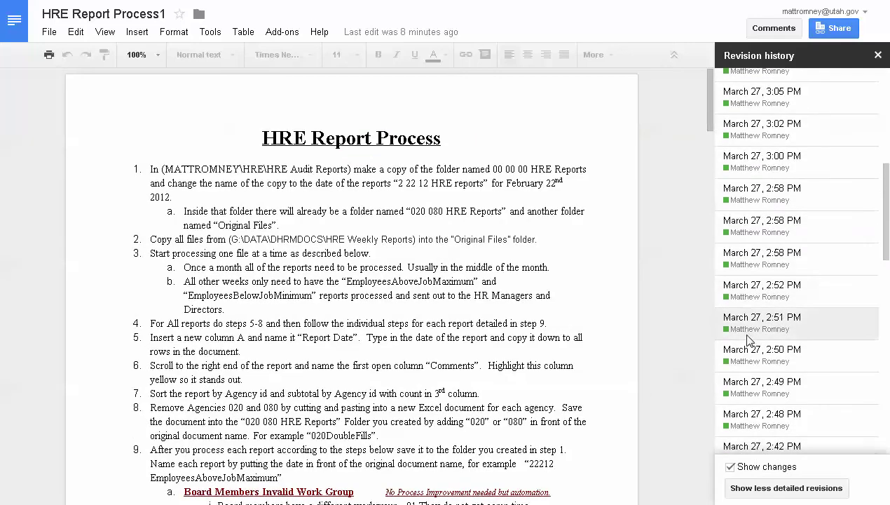
scroll(748, 333, "down", 5)
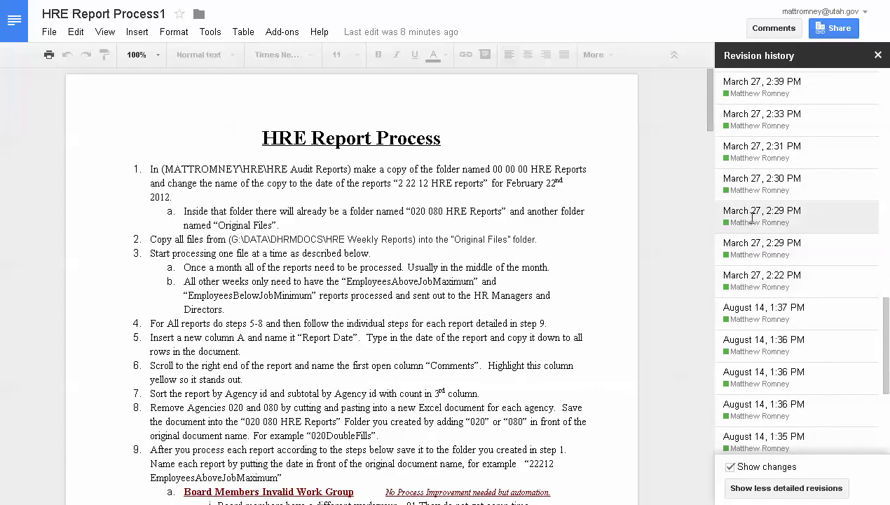
left_click(753, 220)
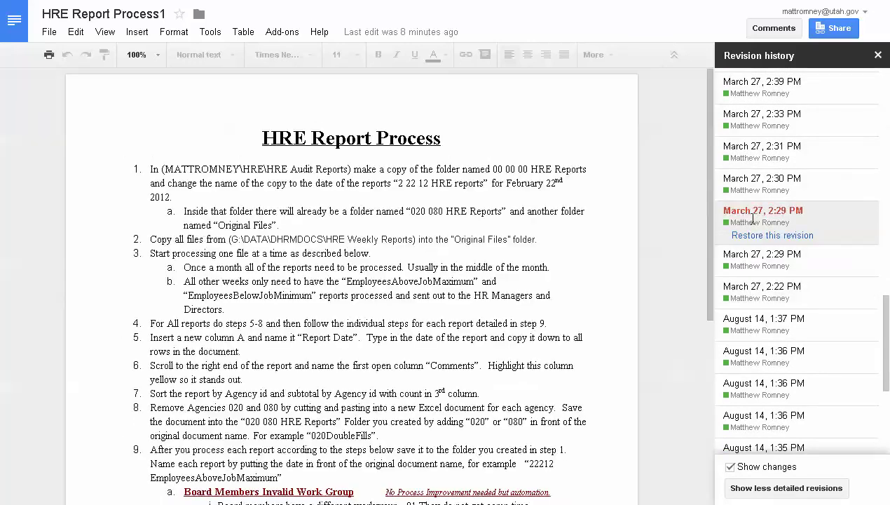
scroll(369, 234, "down", 10)
scroll(367, 235, "up", 10)
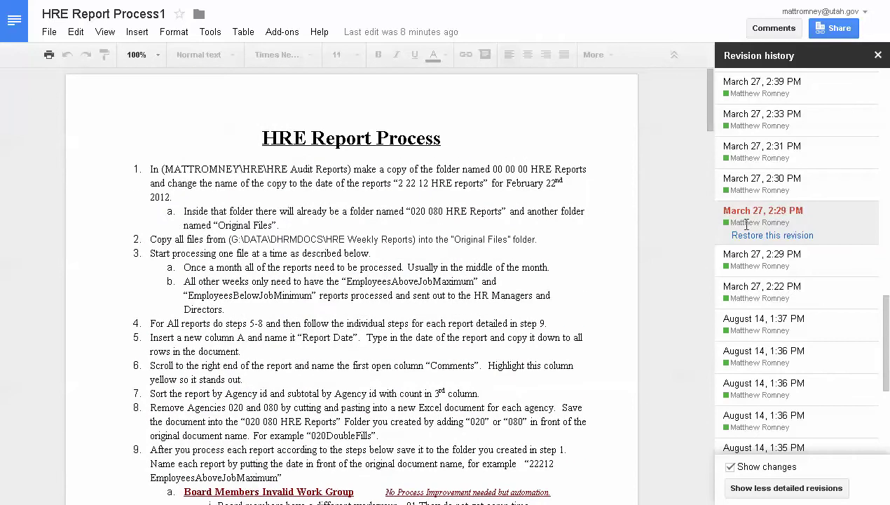
left_click(738, 272)
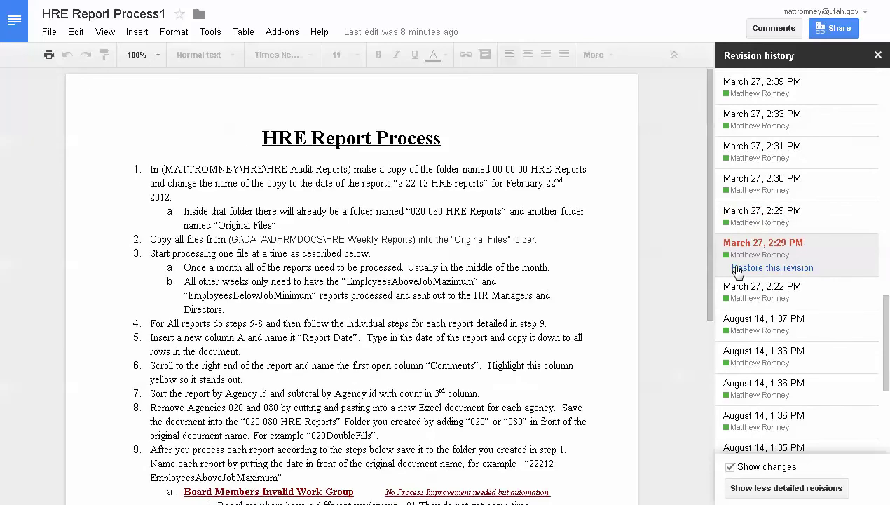
left_click(740, 290)
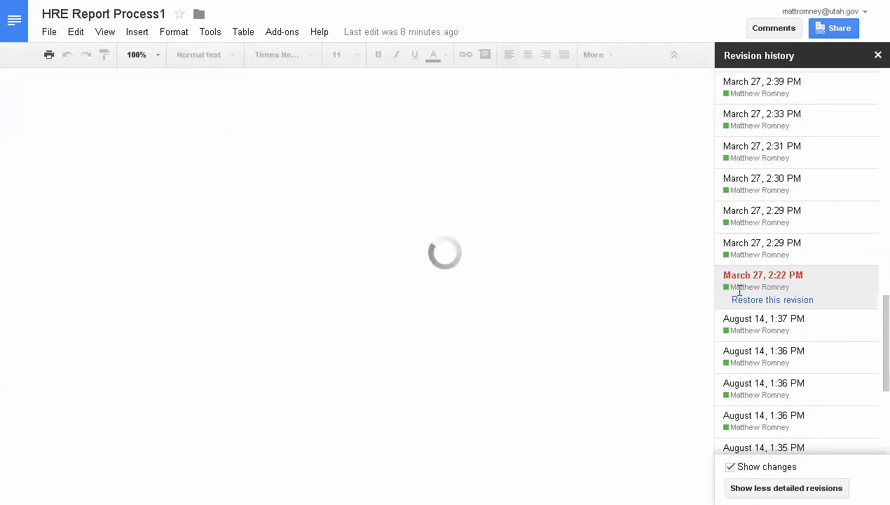
Restore the document to the March 27, 2:39 PM revision
left_click(743, 84)
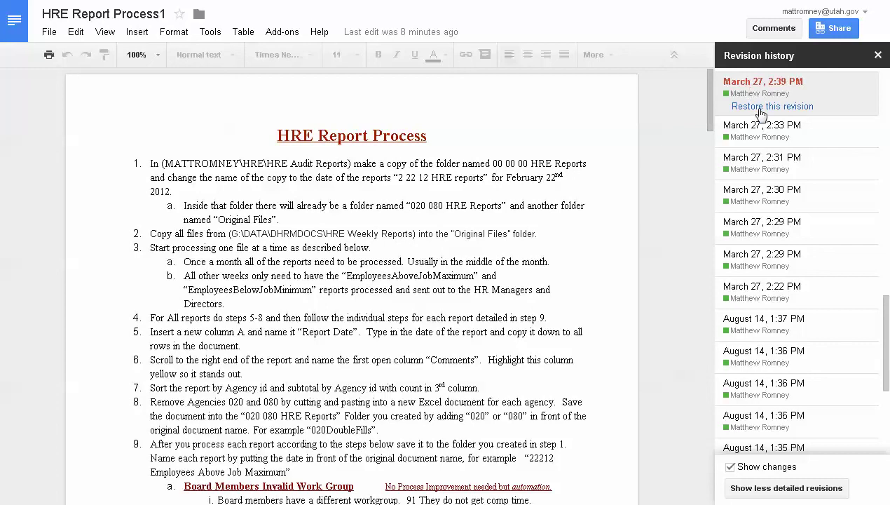
left_click(760, 111)
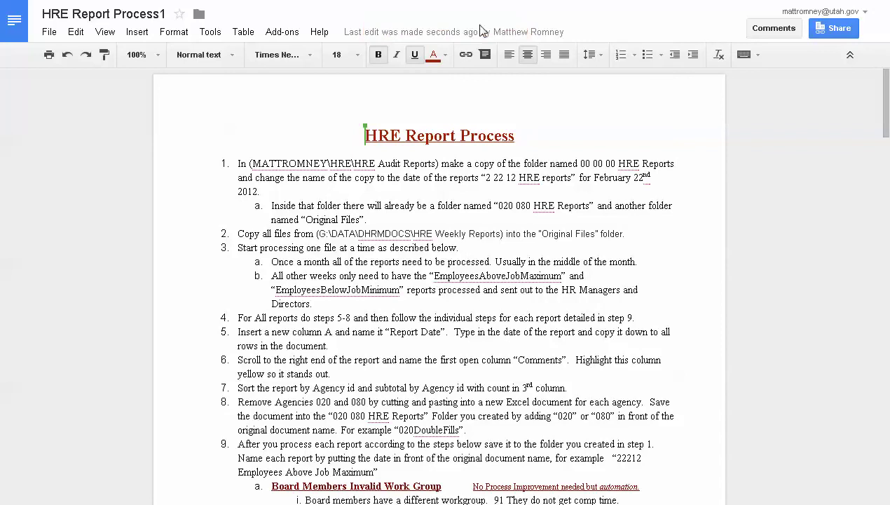
Reopen the revision history and view today's 11:29 AM and 11:14 AM revisions and the March 27, 3:19 PM revision
left_click(49, 32)
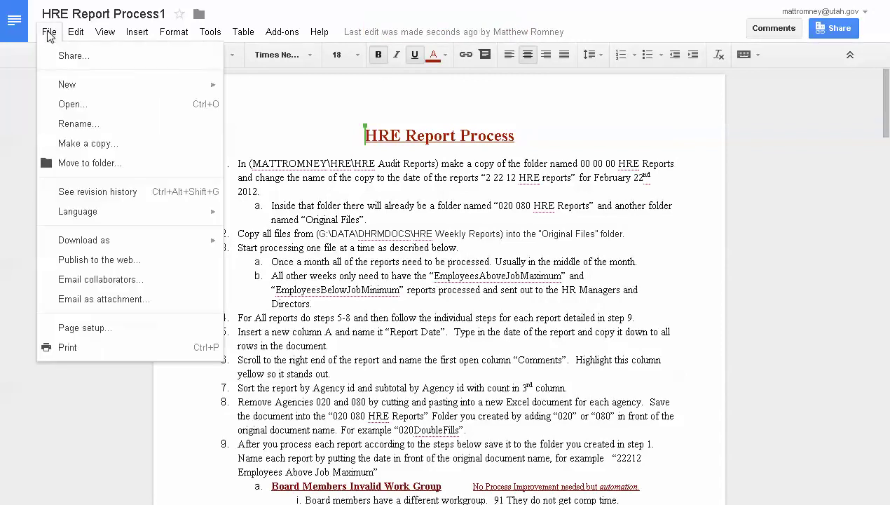
left_click(74, 194)
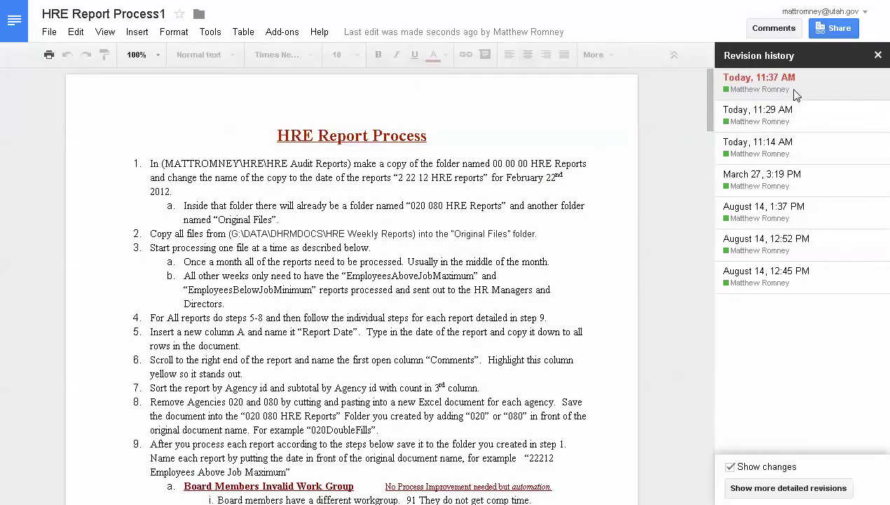
left_click(764, 114)
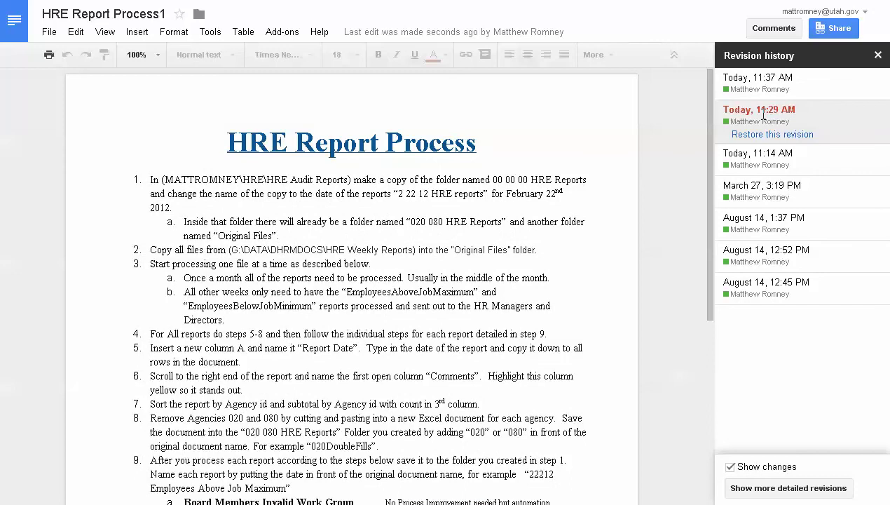
left_click(755, 167)
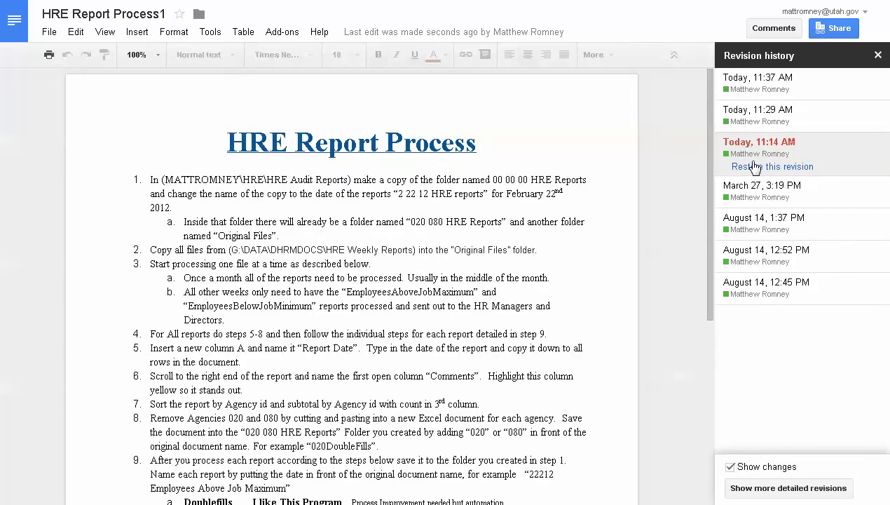
left_click(751, 194)
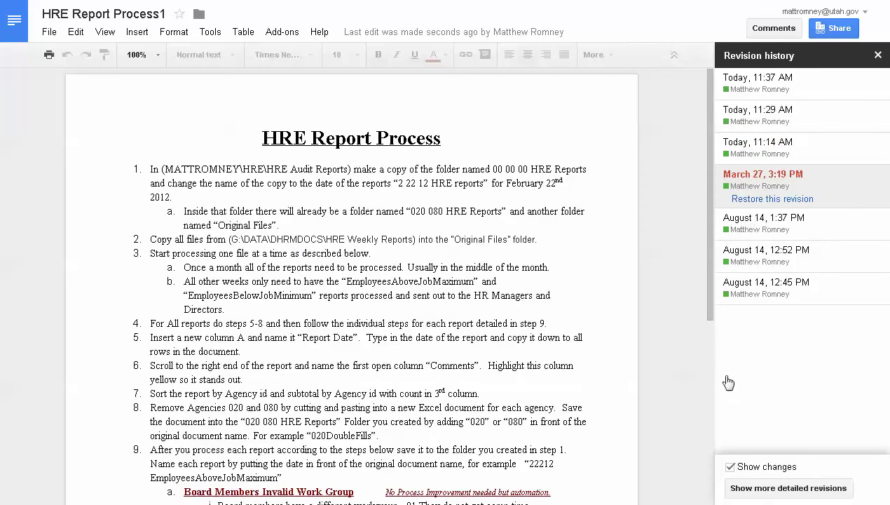
Show more detailed revisions and view those from March 27, 3:13 PM and today's 11:14 AM and 11:29 AM, ending on today's 11:37 AM
left_click(764, 489)
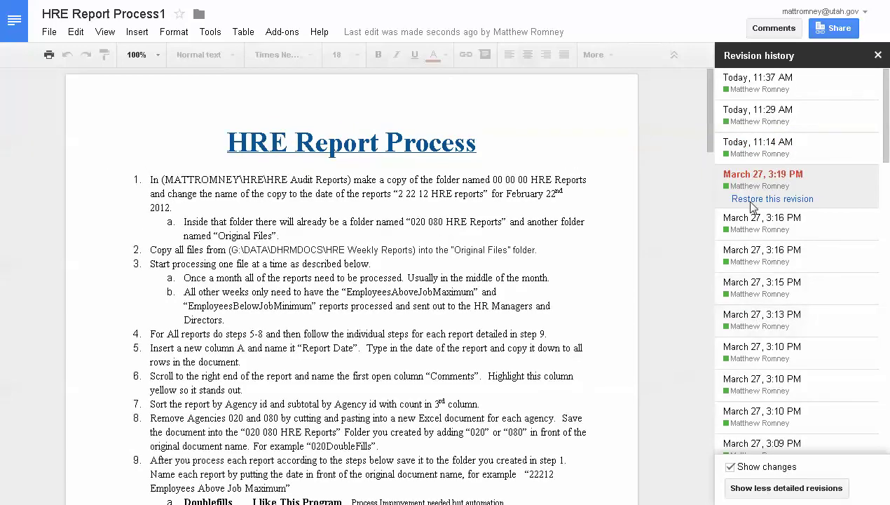
left_click(737, 323)
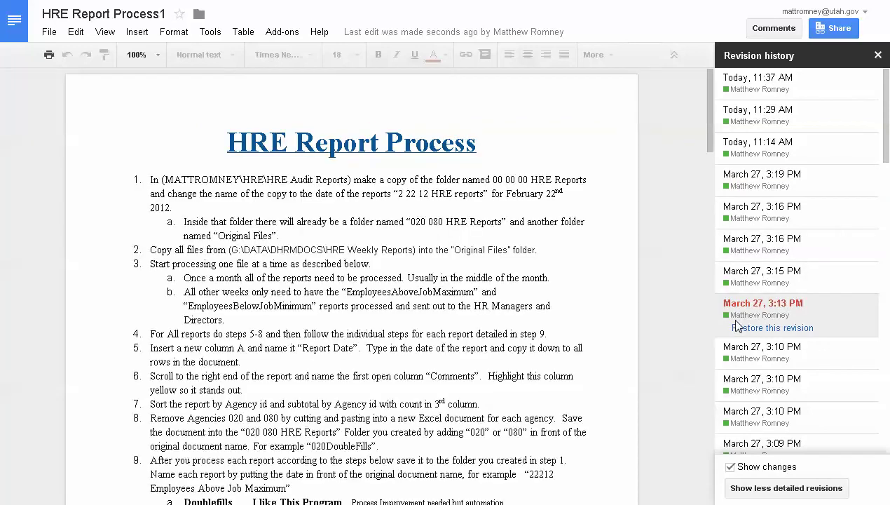
left_click(750, 148)
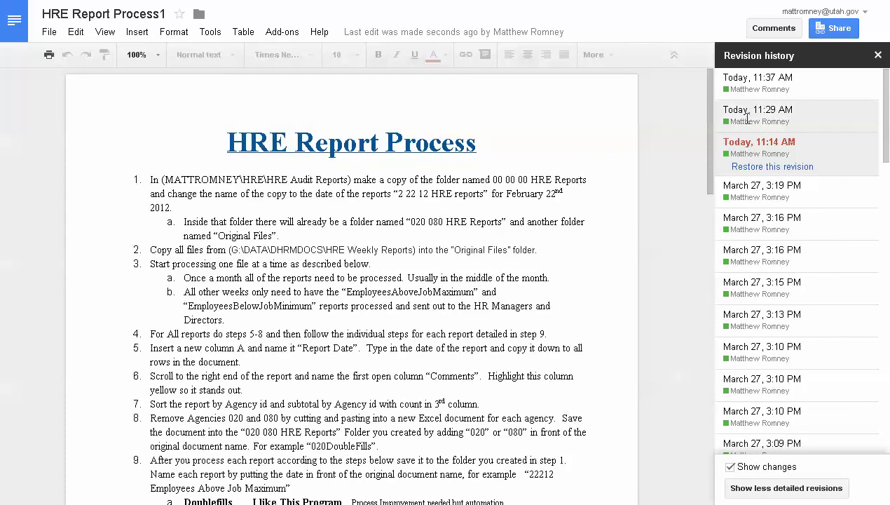
left_click(748, 117)
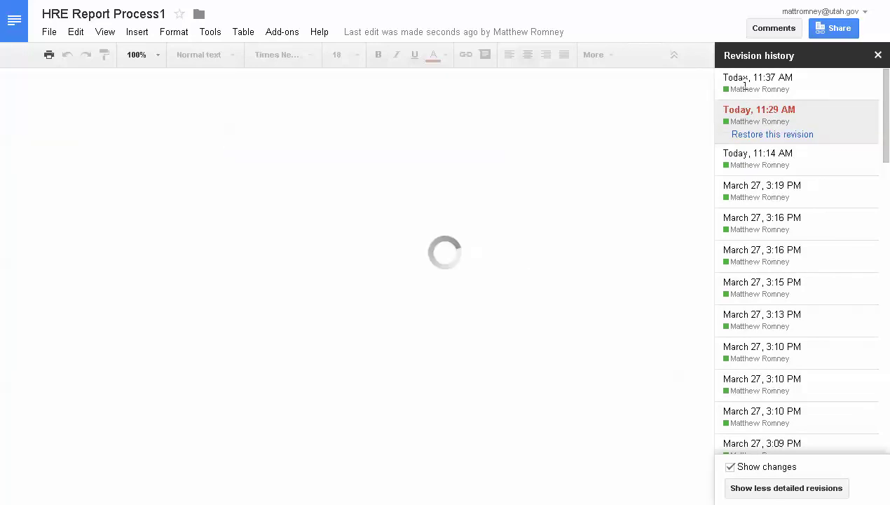
left_click(746, 84)
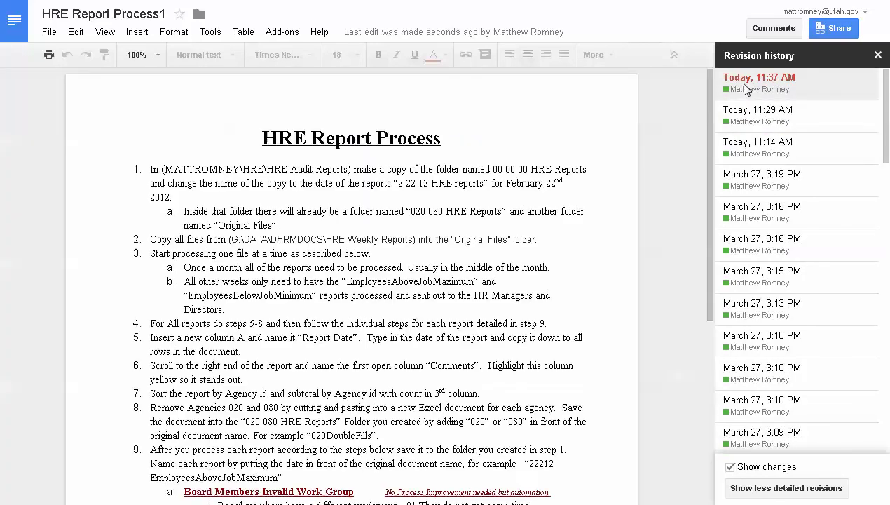